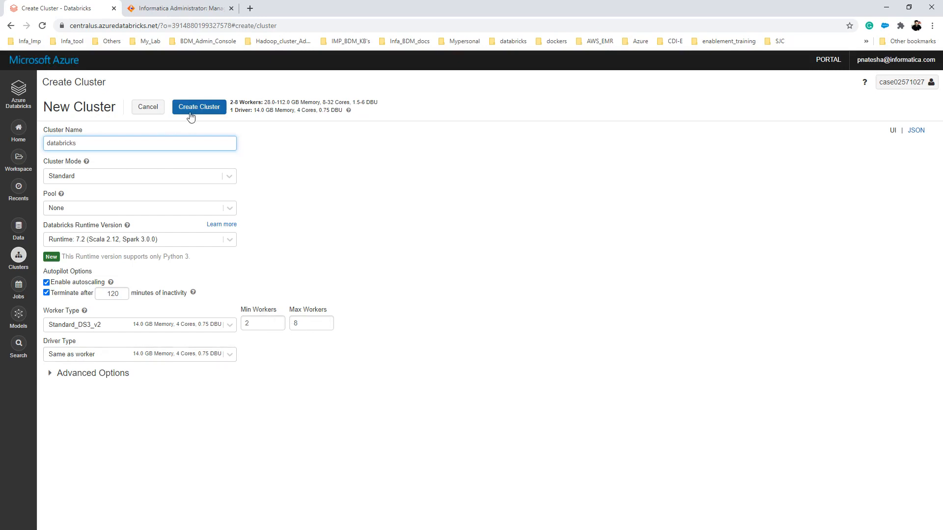
Open the configuration of the existing running cluster from the all-purpose clusters list.
left_click(18, 256)
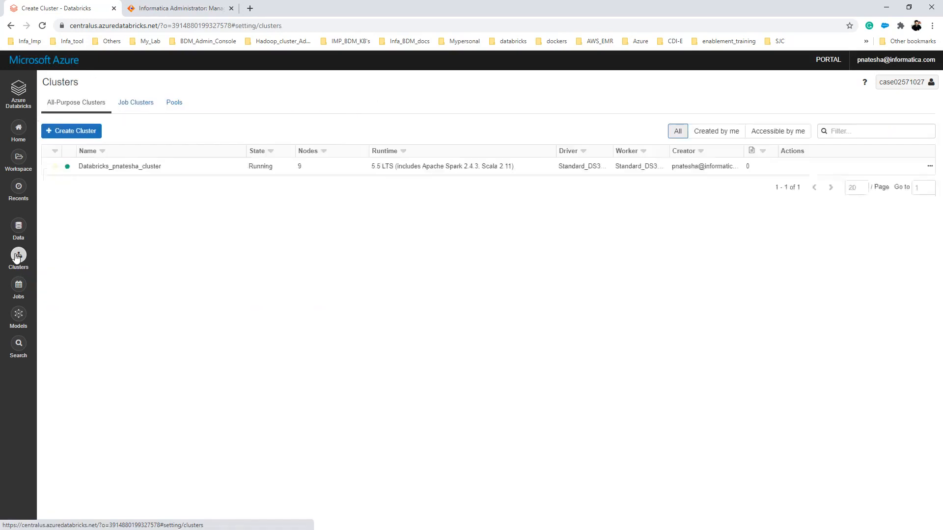
left_click(104, 172)
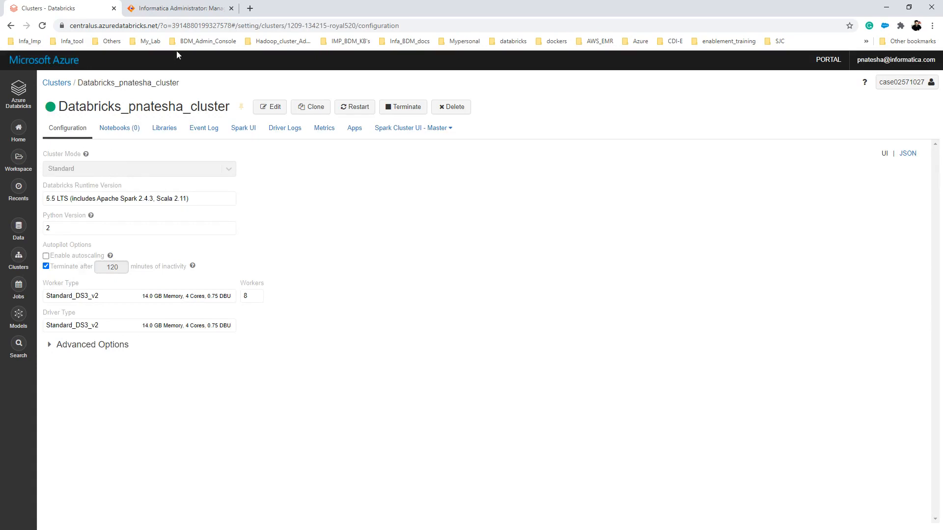
Switch to Informatica Administrator and start a new cluster configuration in the ClusterConfigurations folder.
left_click(182, 7)
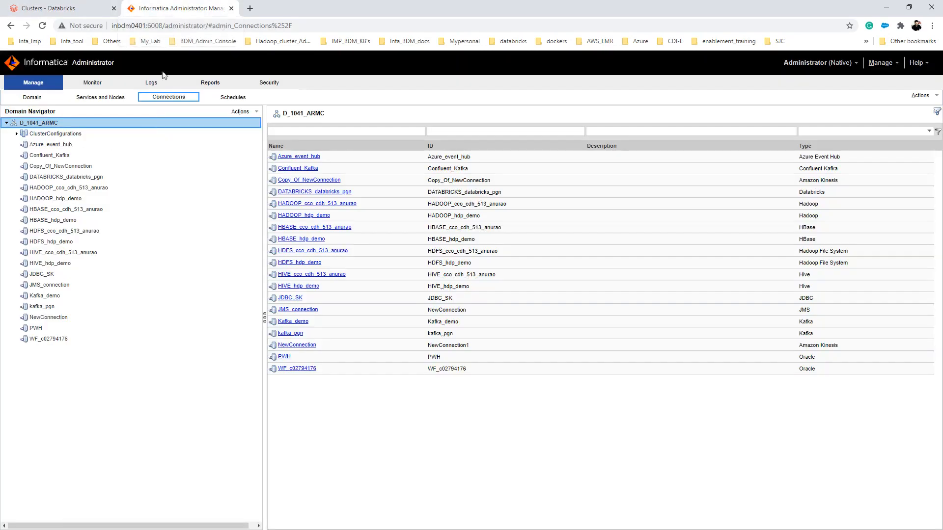
right_click(137, 122)
mouse_move(149, 127)
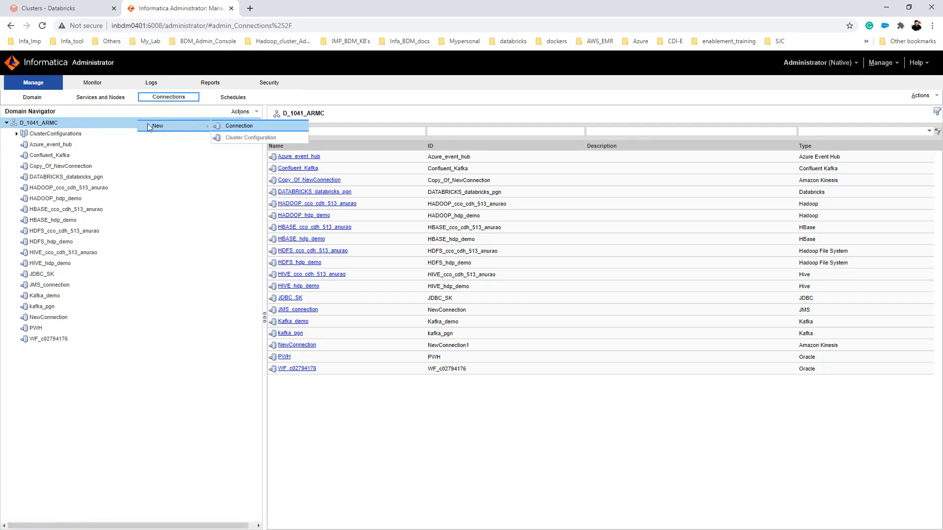
right_click(87, 134)
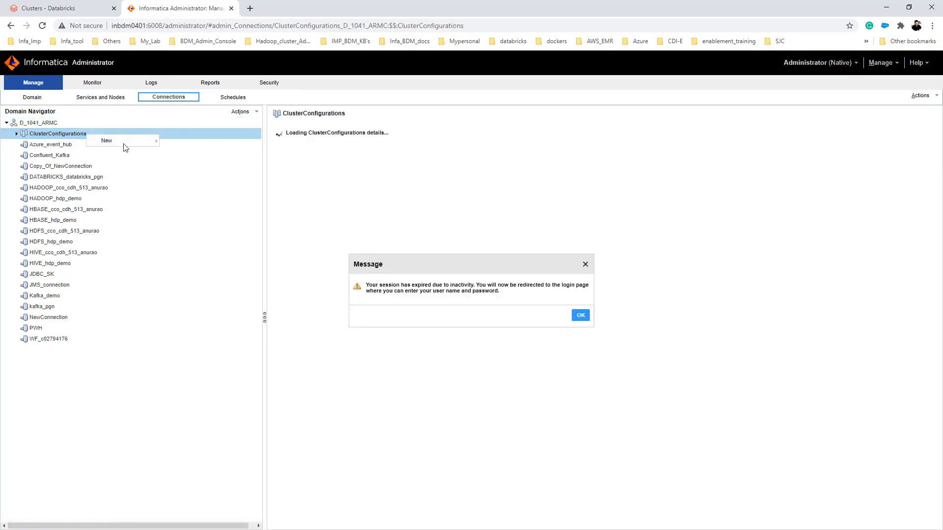
mouse_move(95, 142)
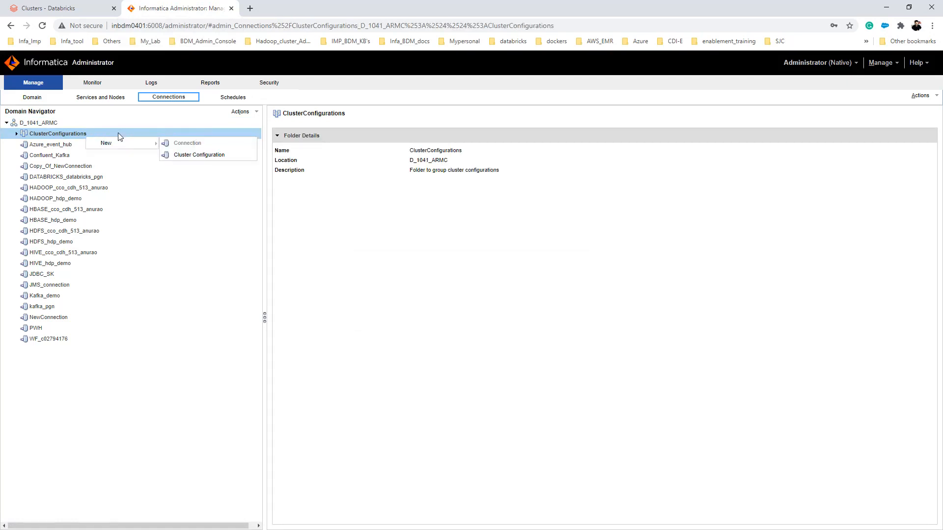
left_click(176, 156)
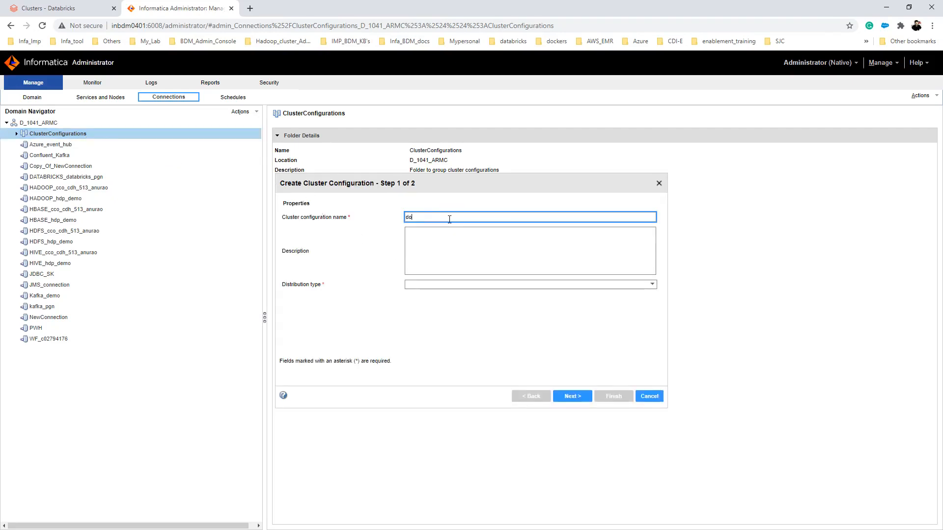
Name the cluster configuration dbcluster, choose the Databricks distribution type and set the import method to Import from cluster.
key("BackSpace")
left_click(430, 284)
left_click(430, 343)
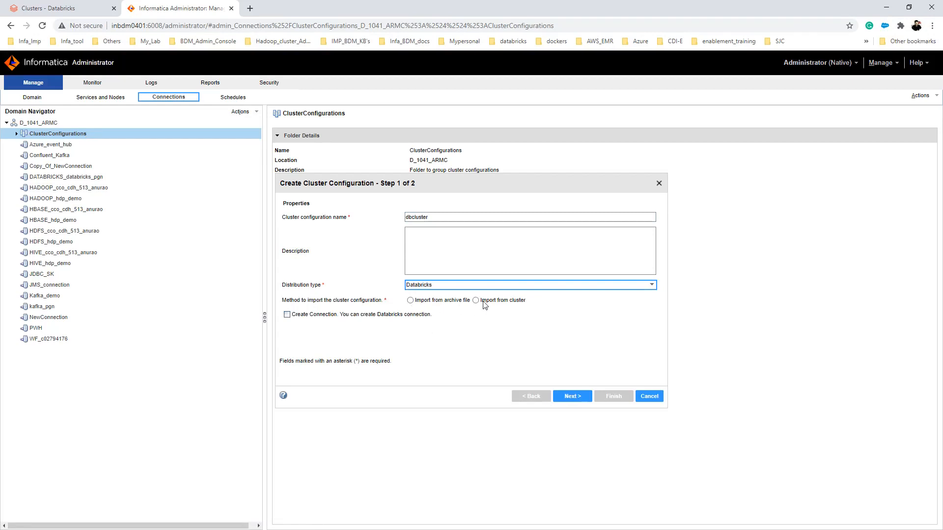
left_click(476, 300)
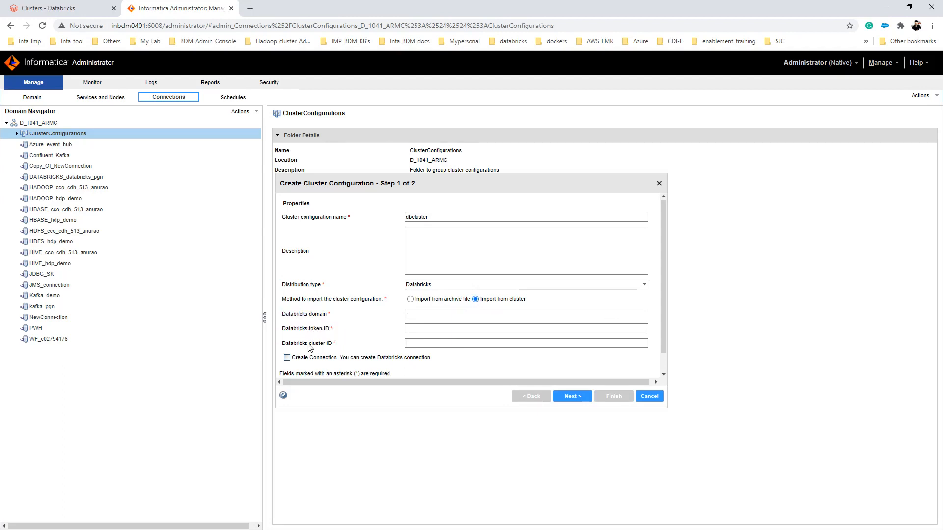
Switch to Azure Databricks and highlight the Databricks domain and the cluster ID in the cluster page's URL.
left_click(54, 8)
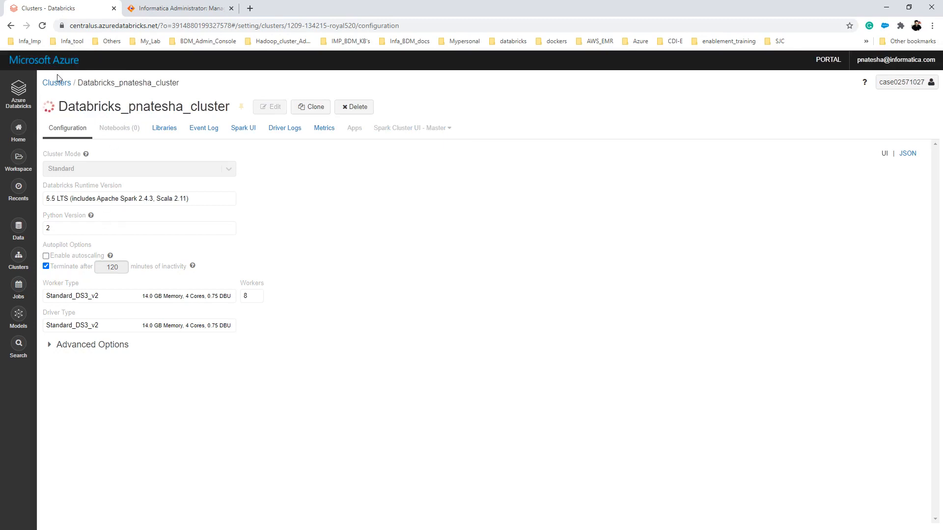
double_click(100, 25)
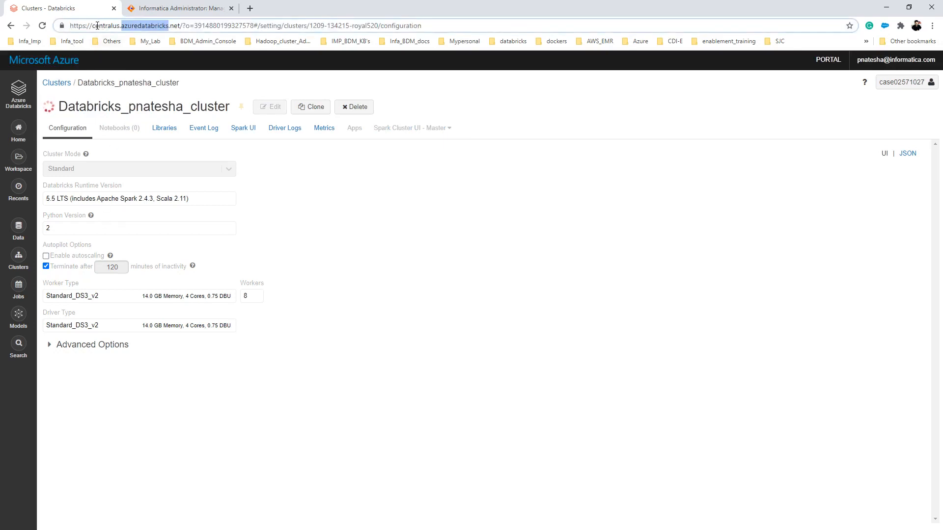
left_click(95, 25)
left_click_drag(93, 26, 174, 26)
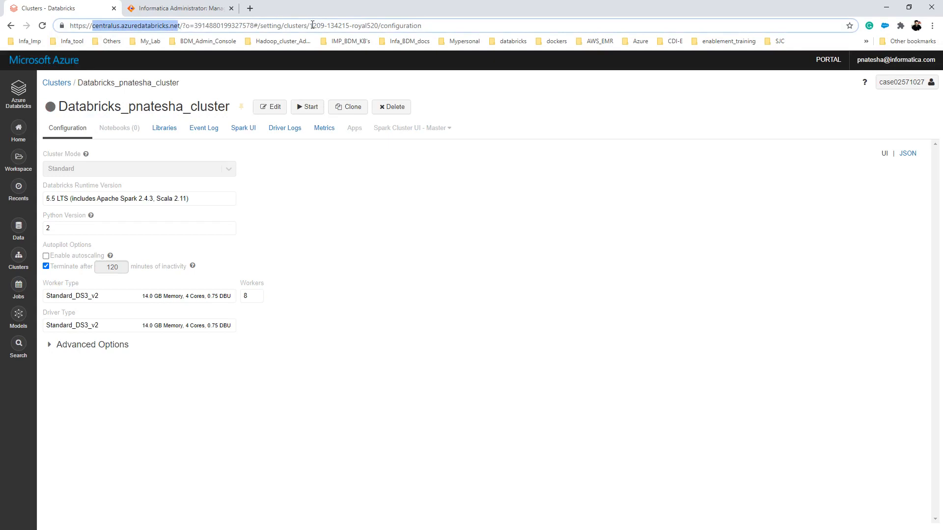
left_click_drag(311, 25, 375, 21)
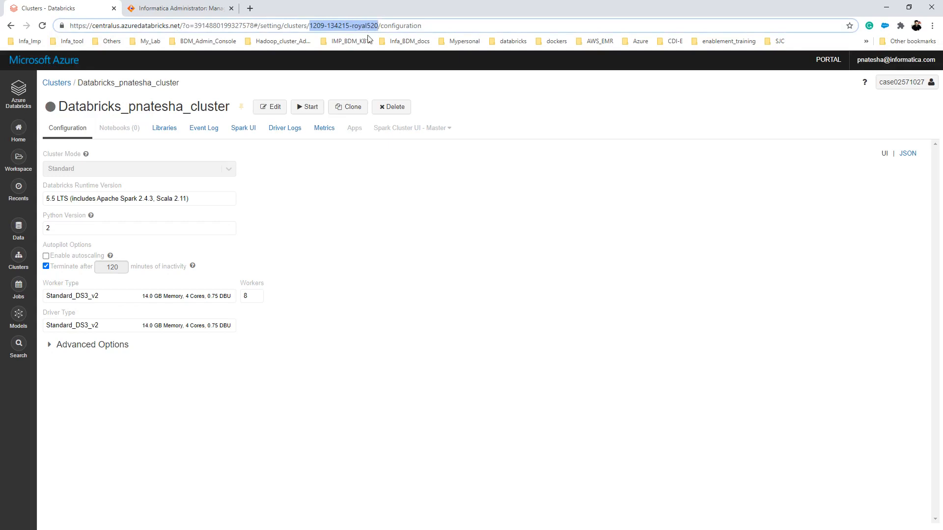
View the workspace's Admin Console users and the access tokens in User Settings.
left_click(935, 85)
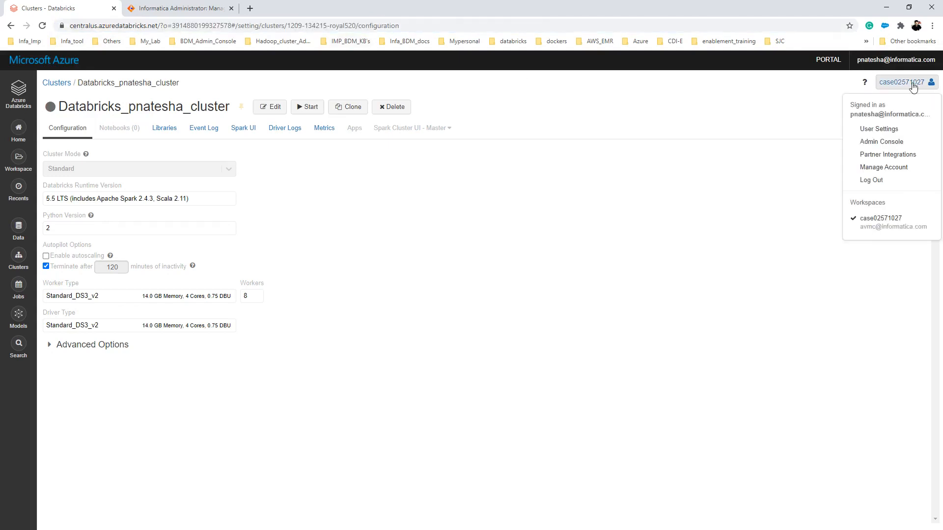
left_click(898, 142)
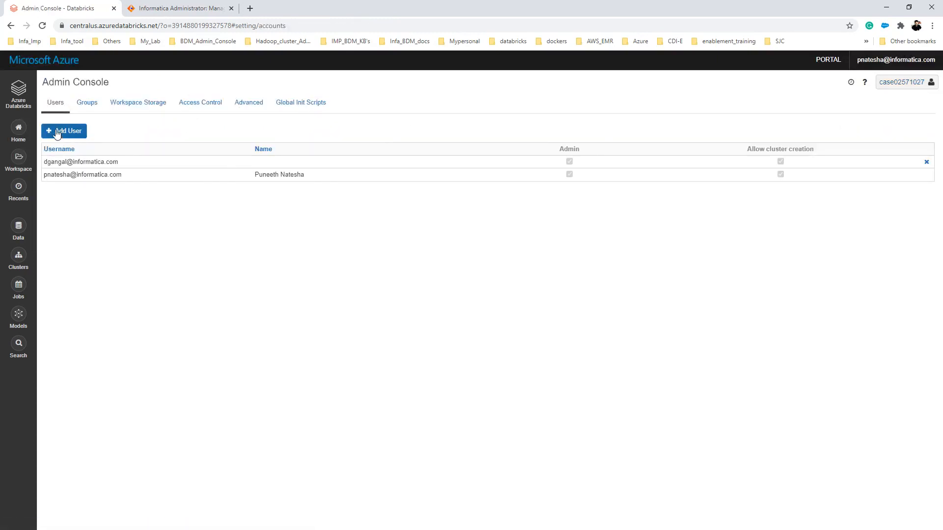
left_click(906, 84)
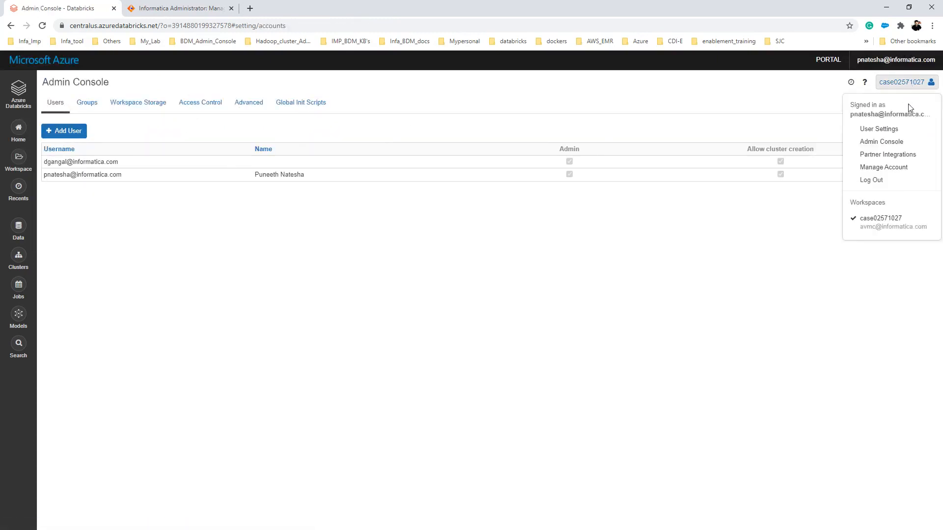
left_click(896, 130)
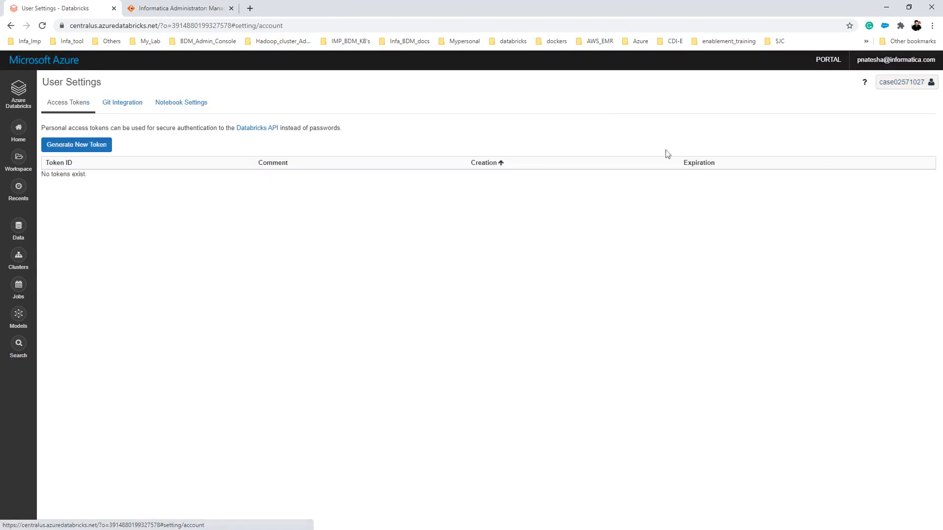
Begin generating a new access token and enter fdfd as its comment.
left_click(81, 148)
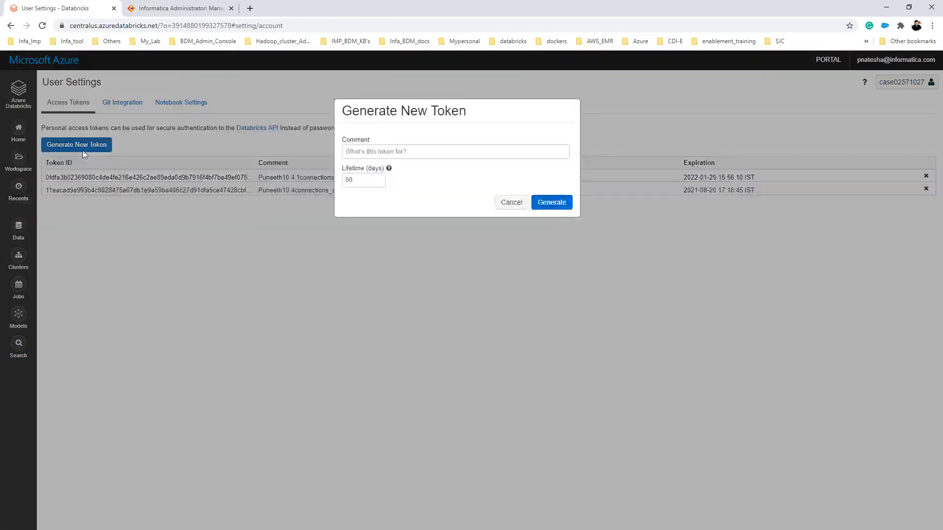
left_click(451, 158)
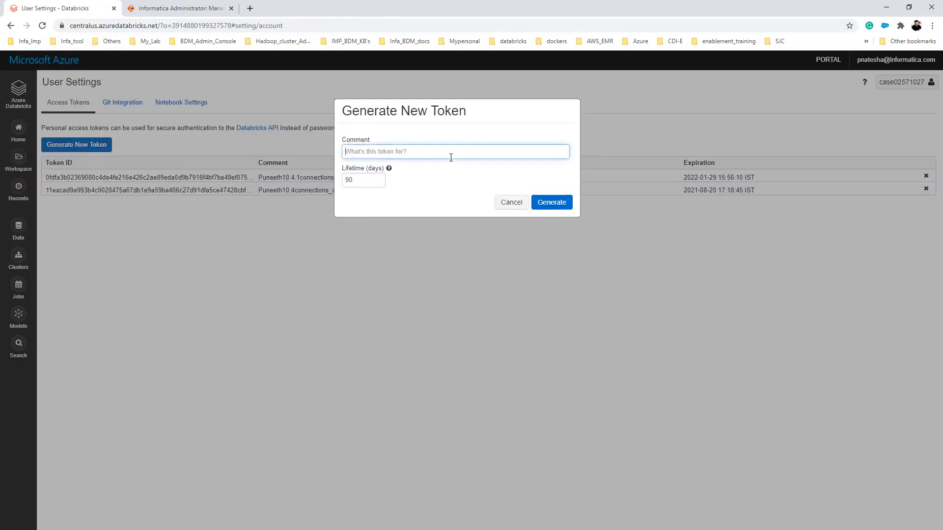
type("fdfd")
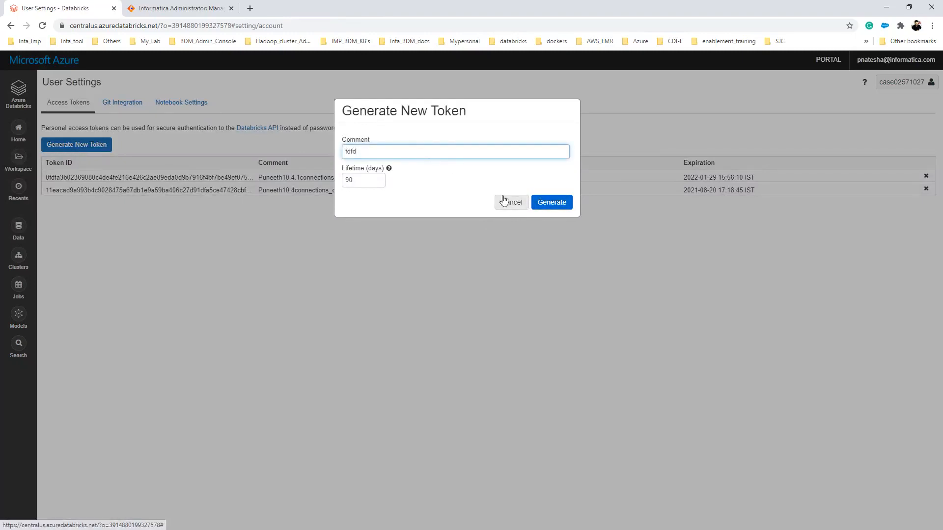
Return to Informatica Administrator, discard the new cluster configuration and view the existing databricks_pgn configuration's properties.
key("ctrl+Tab")
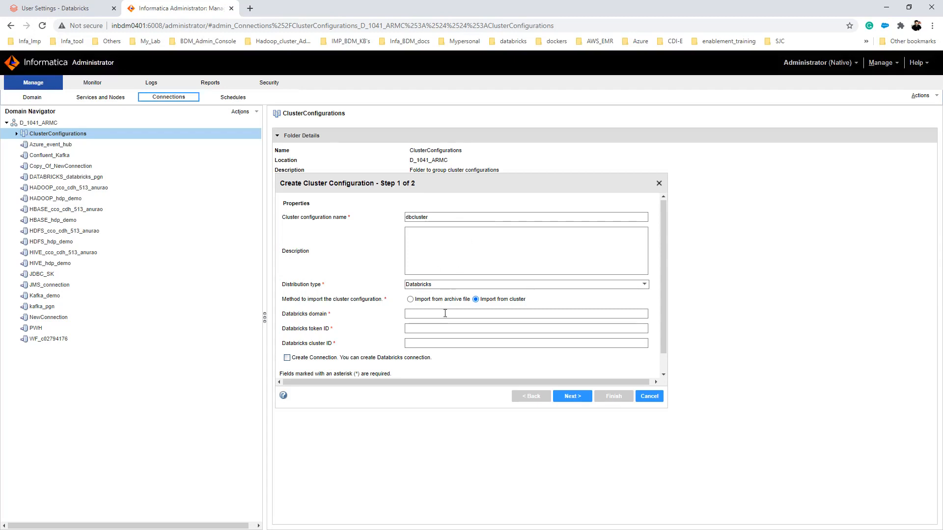
left_click(659, 183)
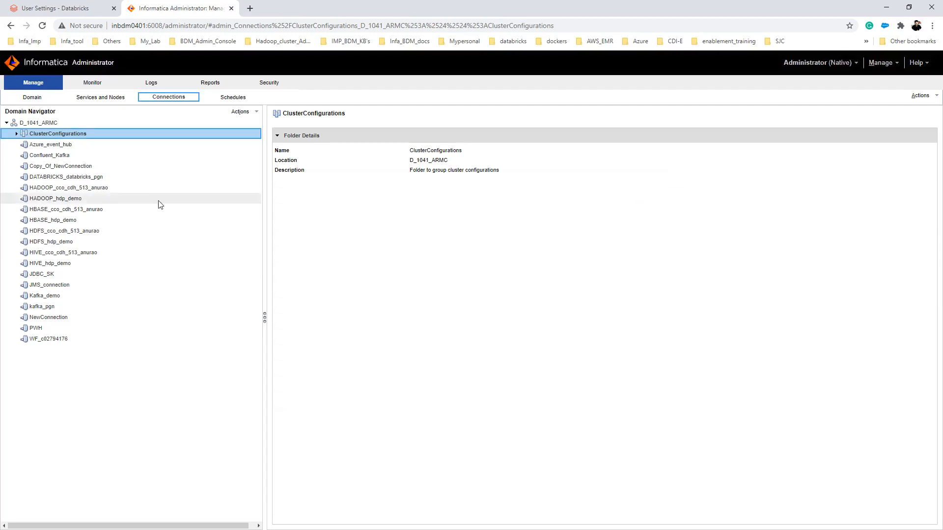
left_click(16, 134)
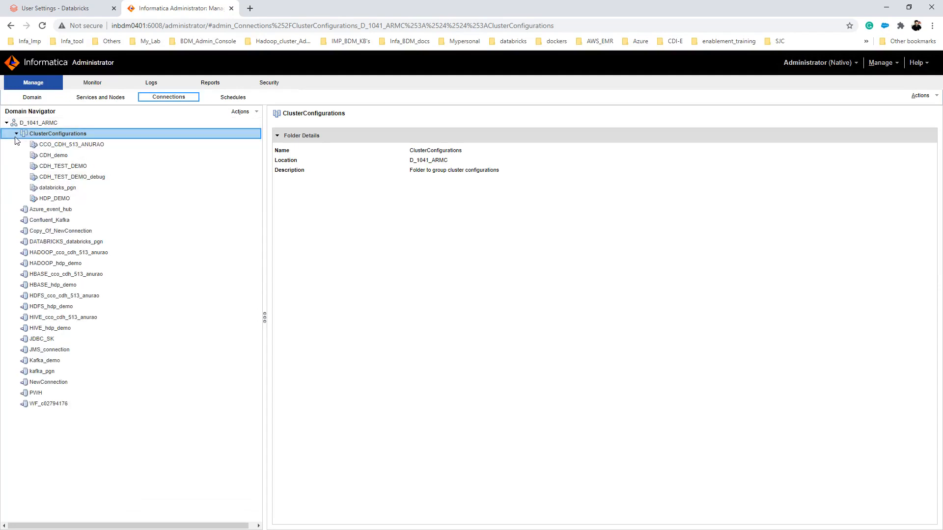
left_click(70, 189)
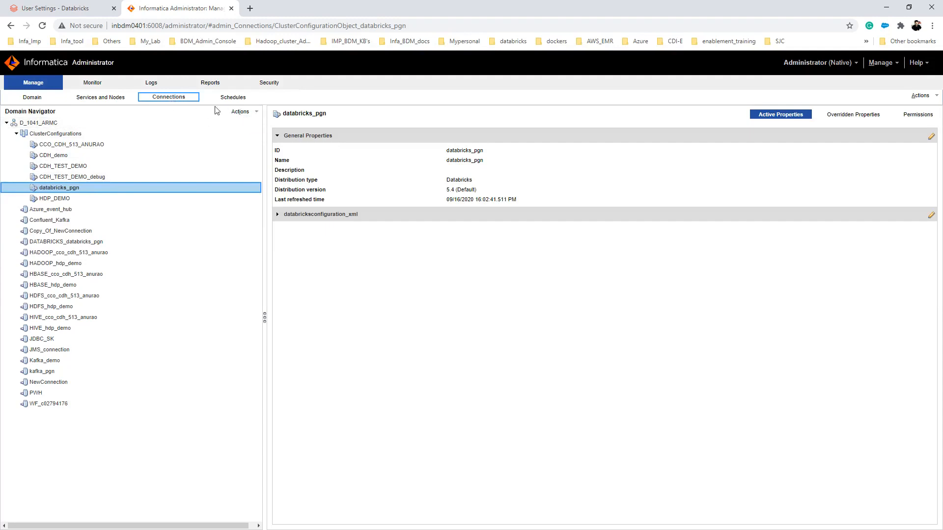
Start a new Kafka connection in the D_1041_ARMC domain and name it kakfa.
right_click(84, 121)
mouse_move(117, 127)
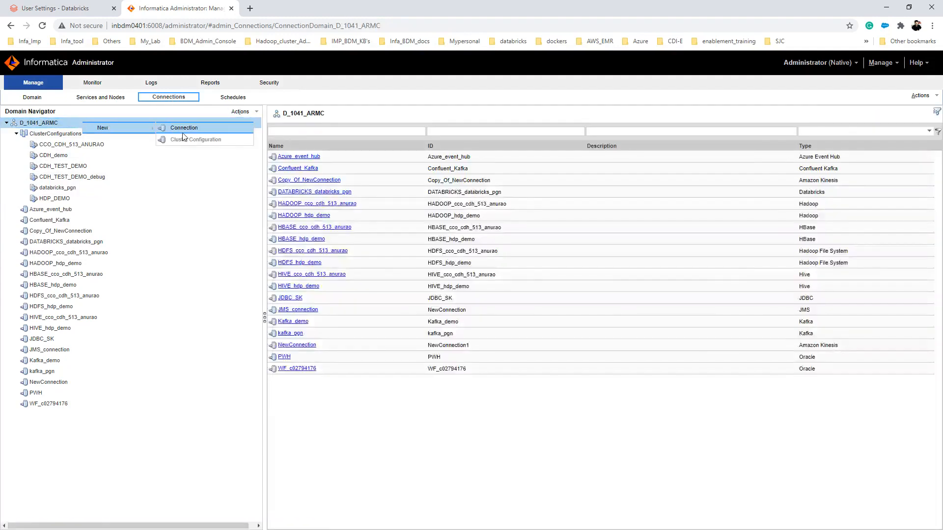
left_click(186, 128)
scroll(414, 326, "down", 5)
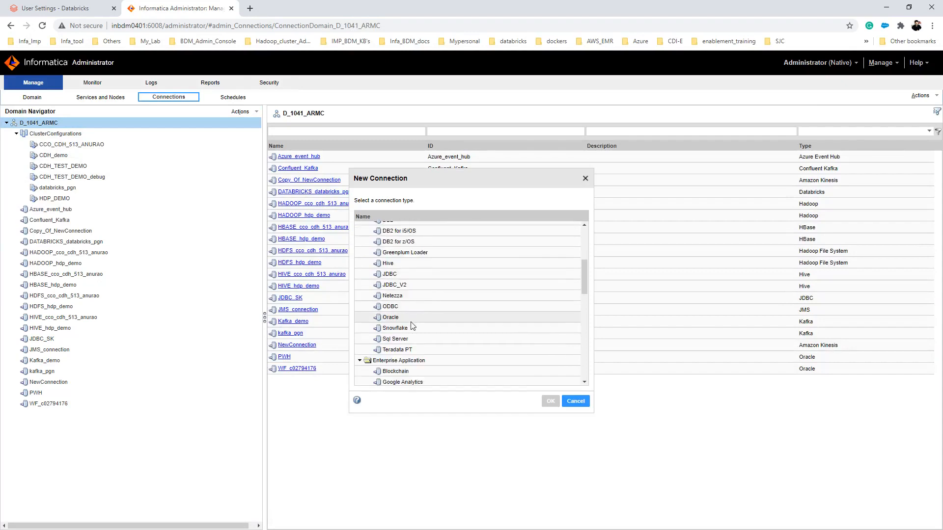
scroll(413, 326, "down", 4)
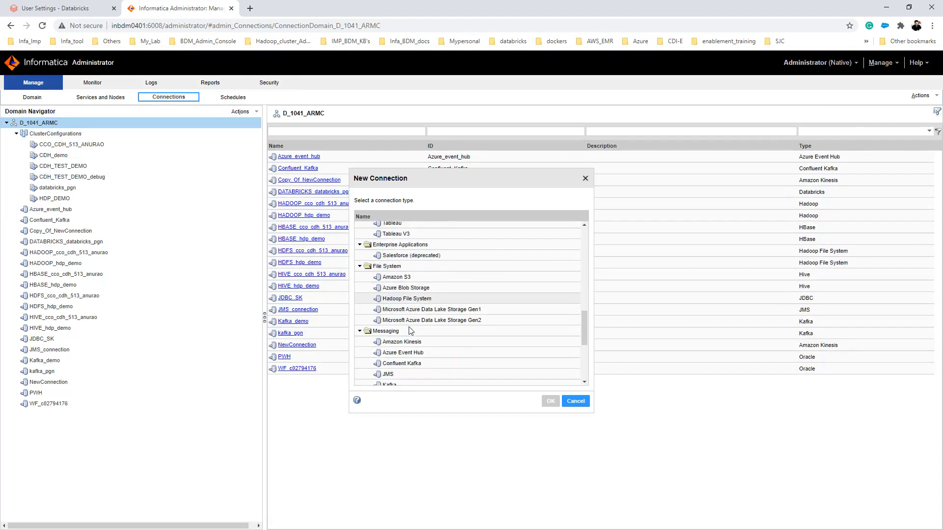
left_click(395, 311)
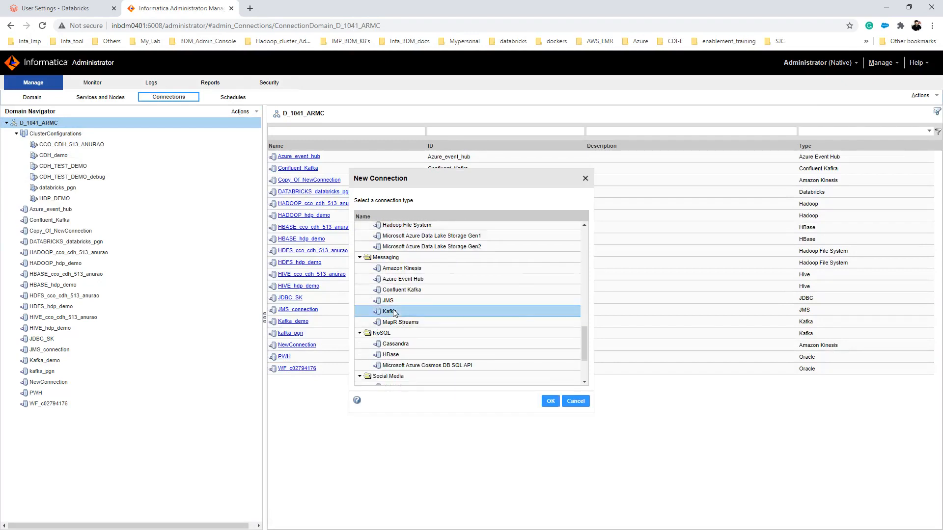
left_click(551, 402)
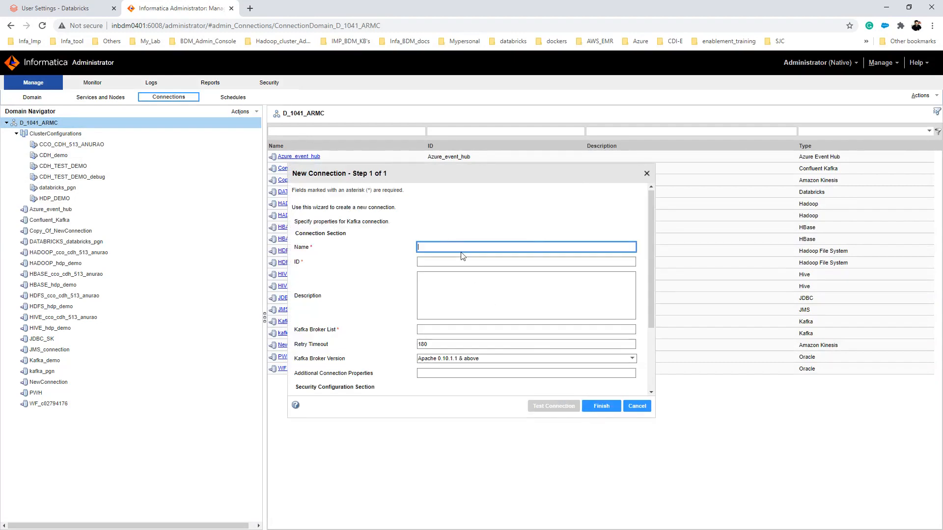
type("kfa")
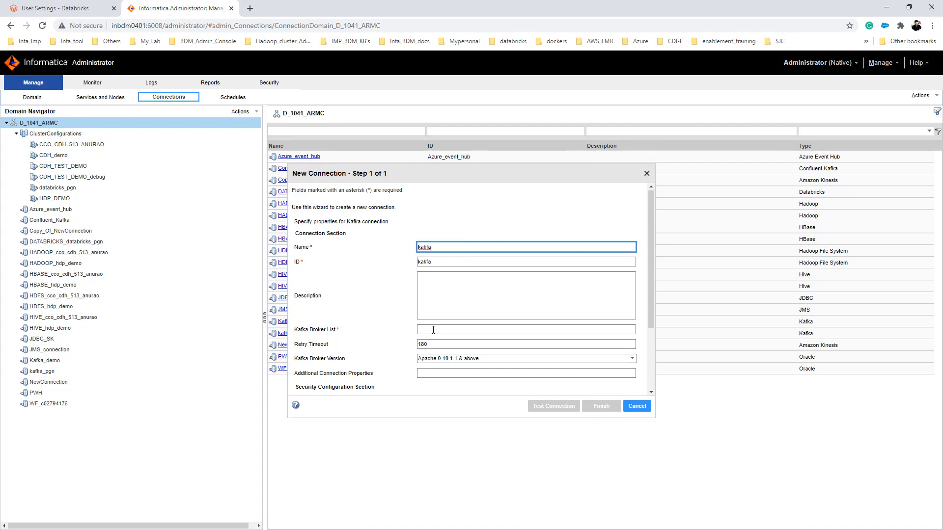
left_click(433, 330)
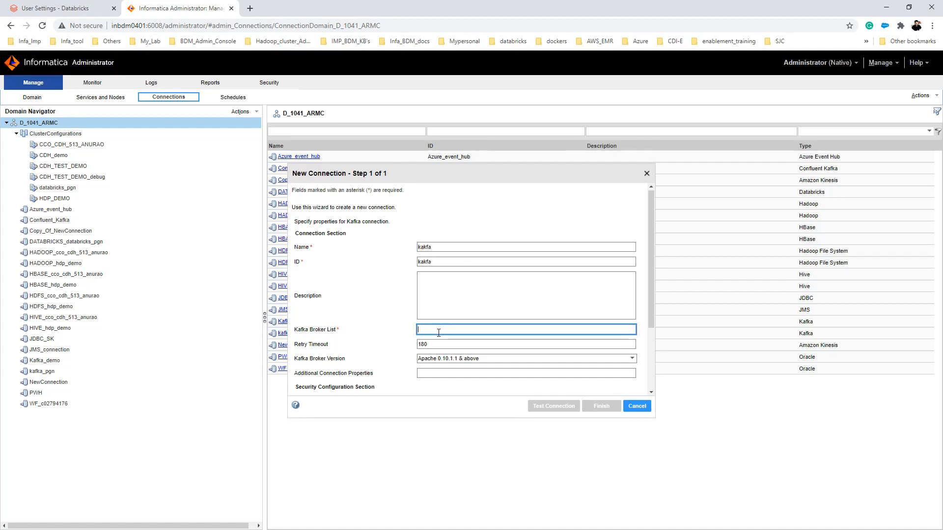
Discard the new Kafka connection and view the properties of the existing kafka_pgn connection.
left_click(630, 407)
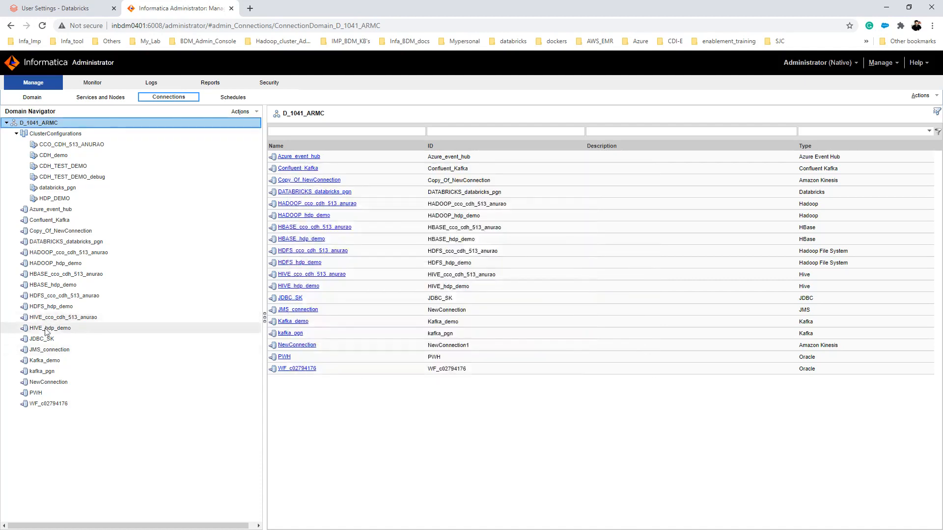
left_click(65, 371)
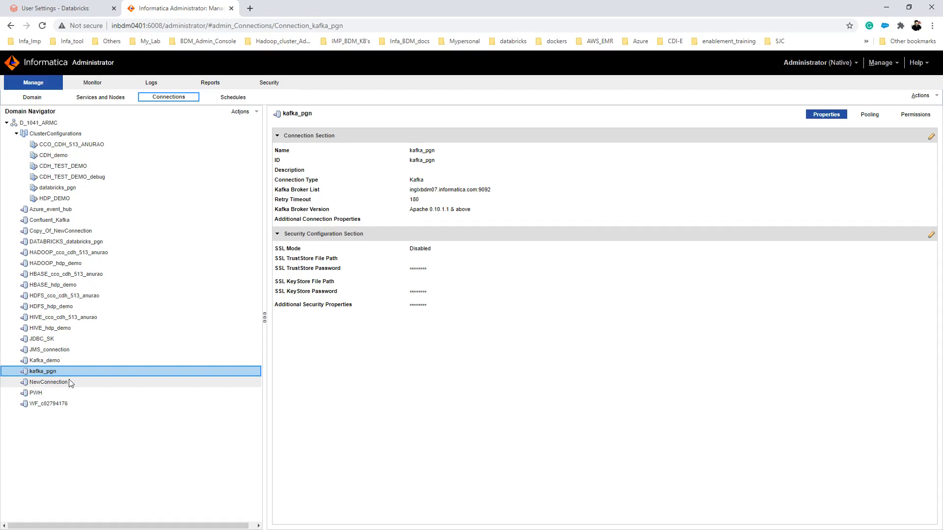
Switch to Informatica Developer and check its version information.
key("alt+Tab")
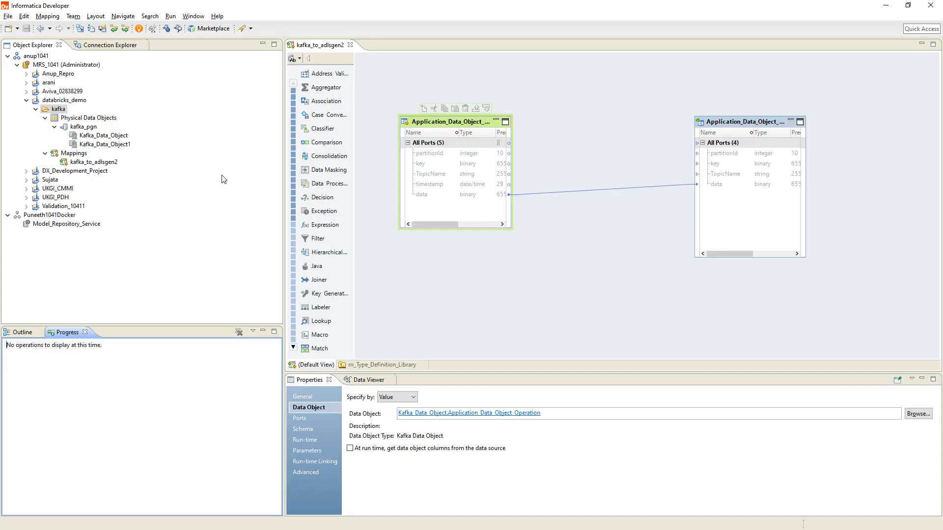
left_click(217, 16)
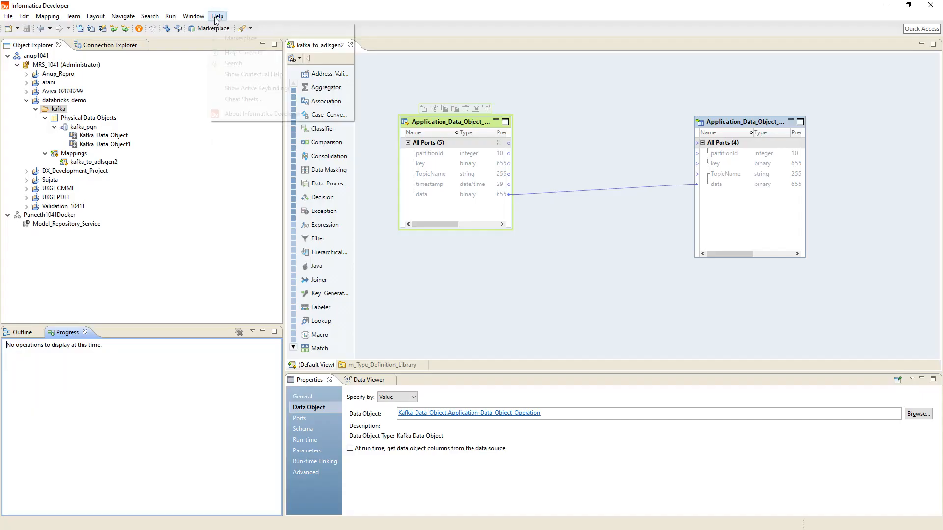
left_click(241, 113)
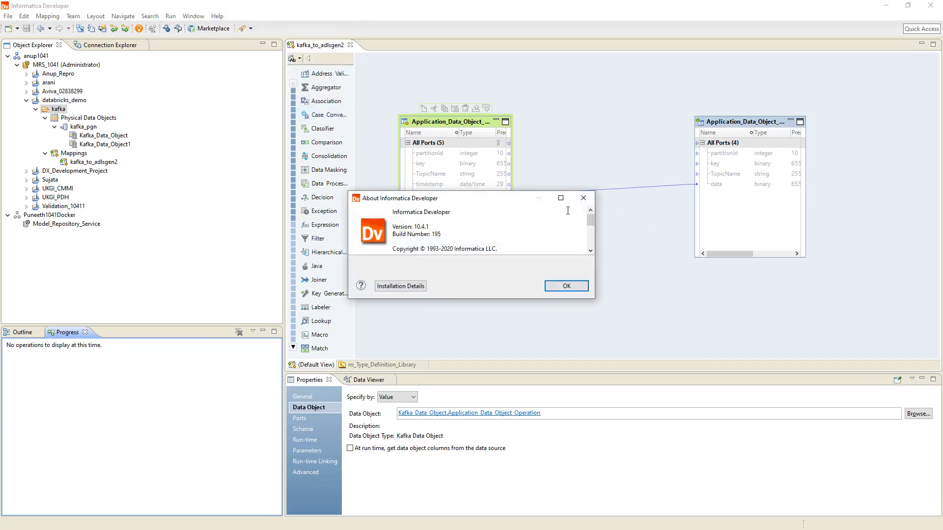
left_click(583, 198)
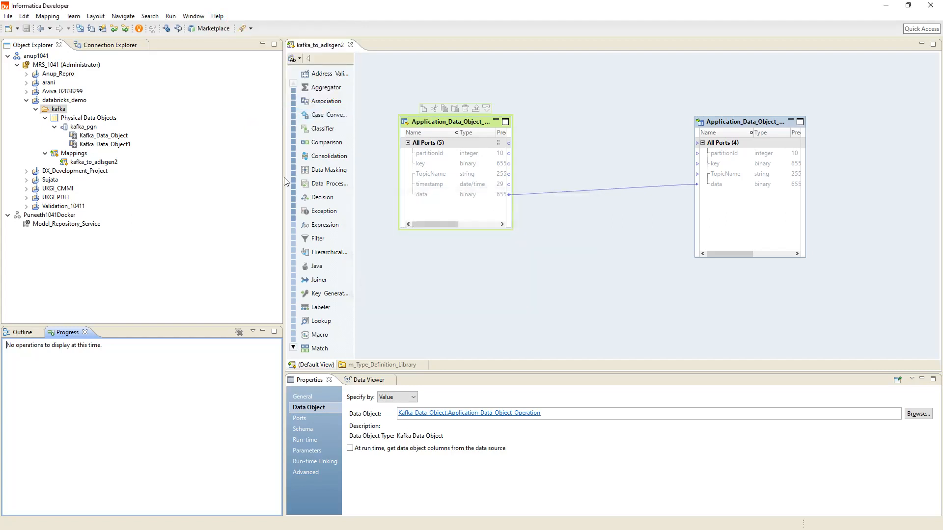
Start a new Kafka data object in the databricks_demo kafka folder, using the kafka_pgn connection.
right_click(65, 111)
mouse_move(88, 118)
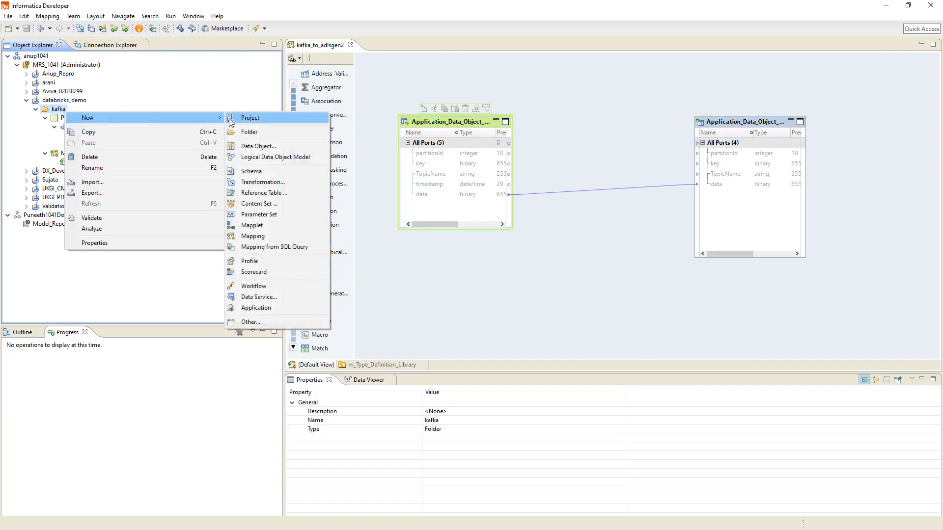
left_click(247, 146)
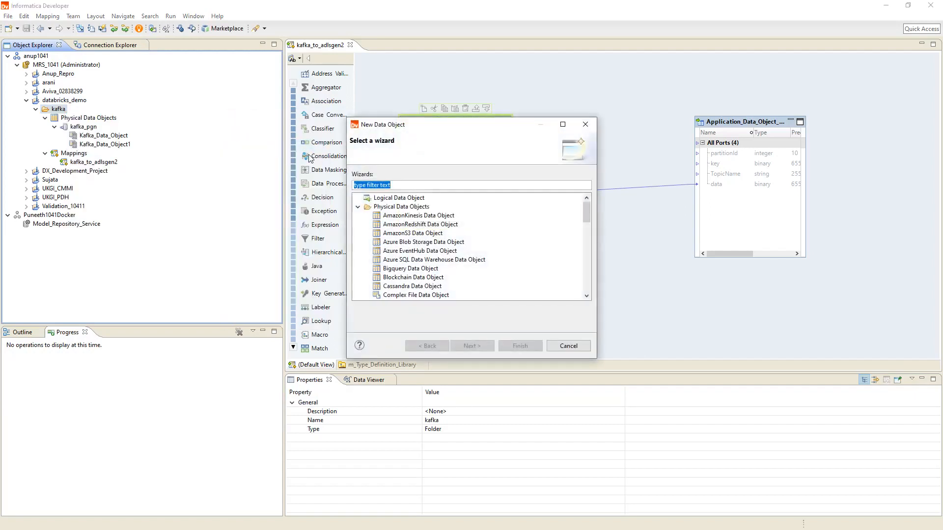
type("kak")
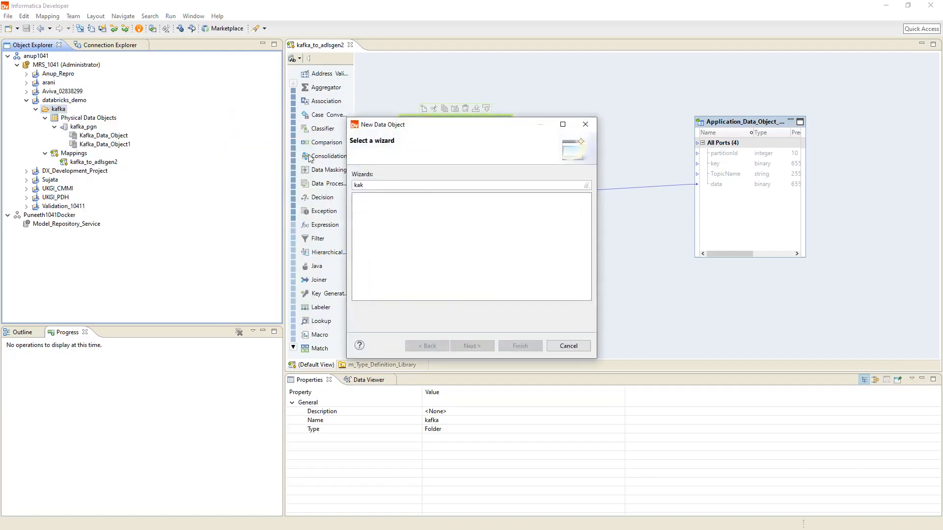
double_click(413, 217)
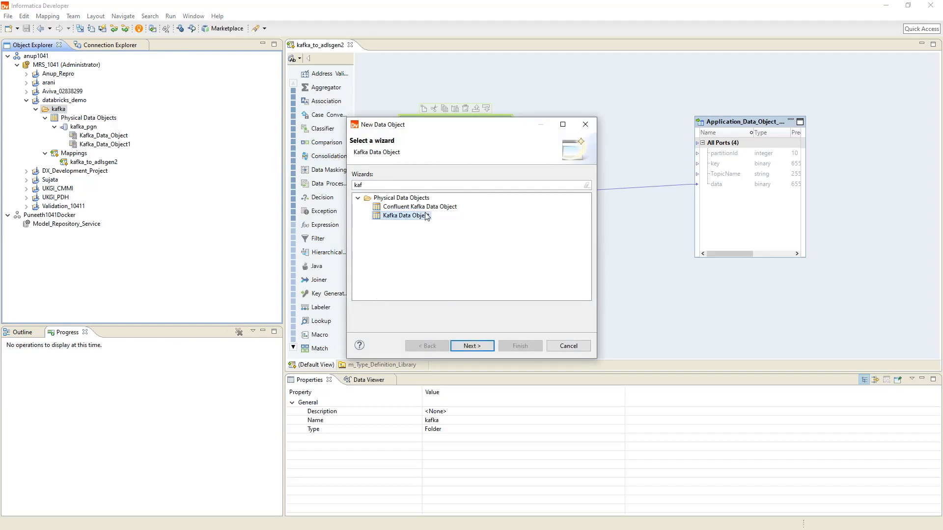
left_click(572, 206)
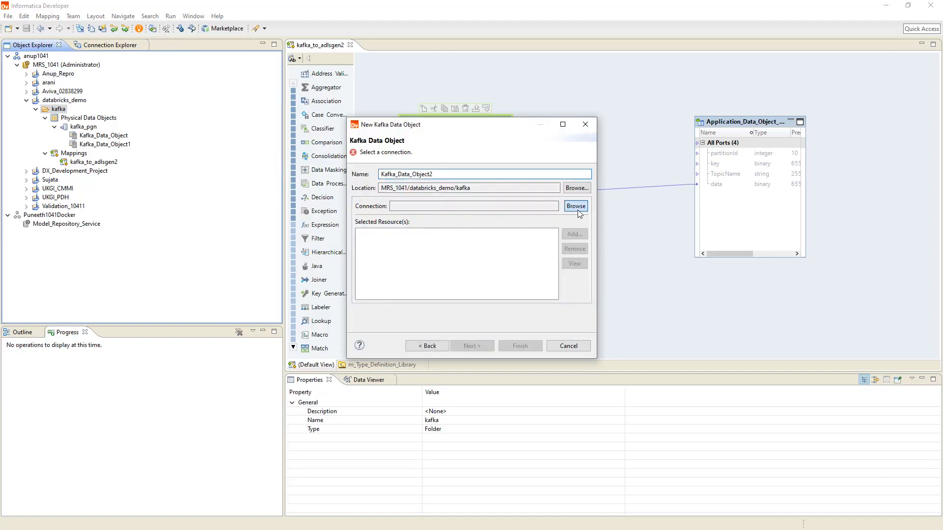
left_click(455, 202)
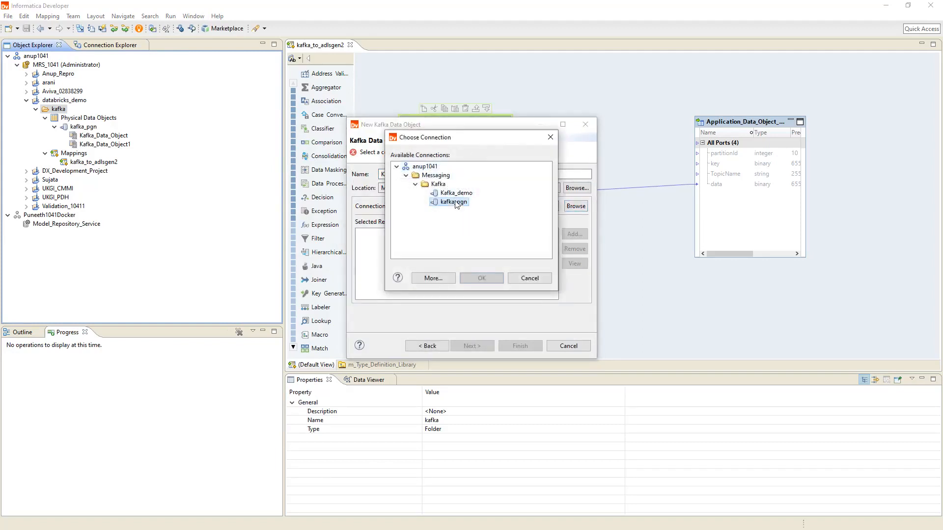
left_click(483, 278)
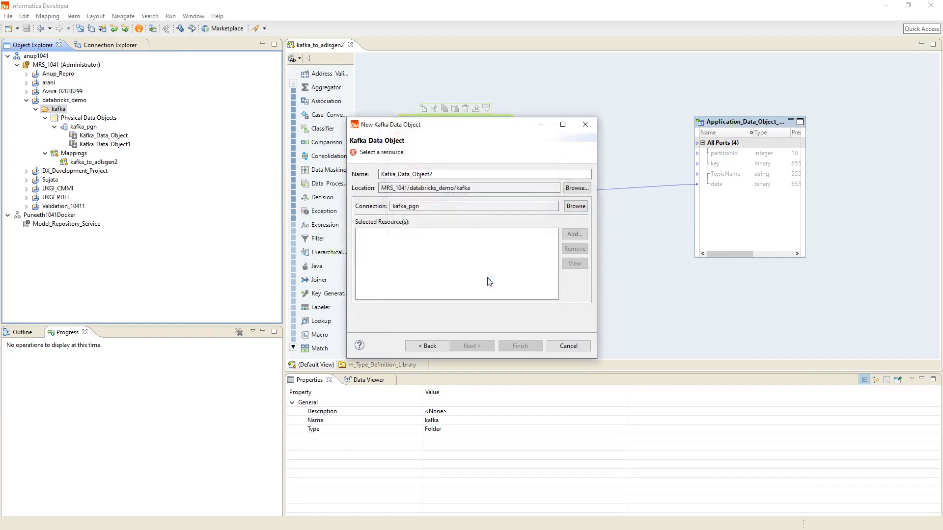
Add the pgntopic1 topic as the data object's resource and discard the new data object.
left_click(573, 234)
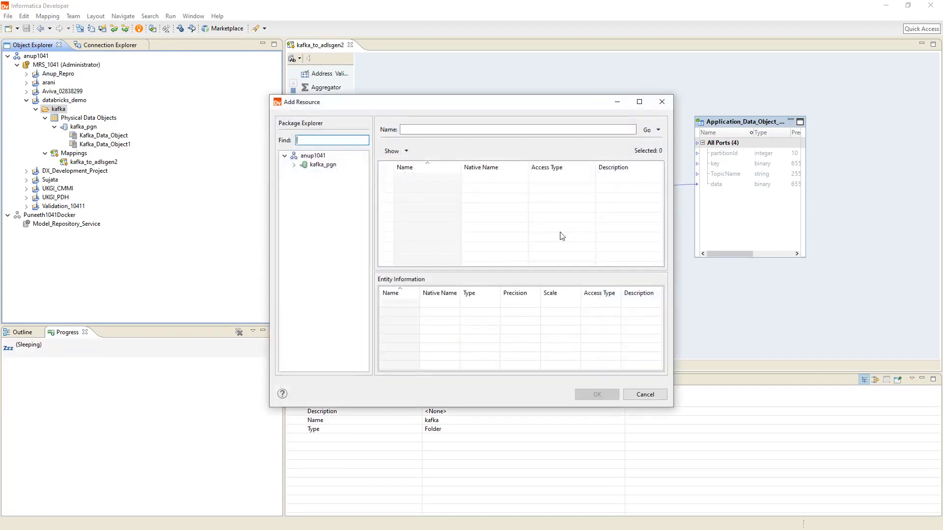
double_click(335, 168)
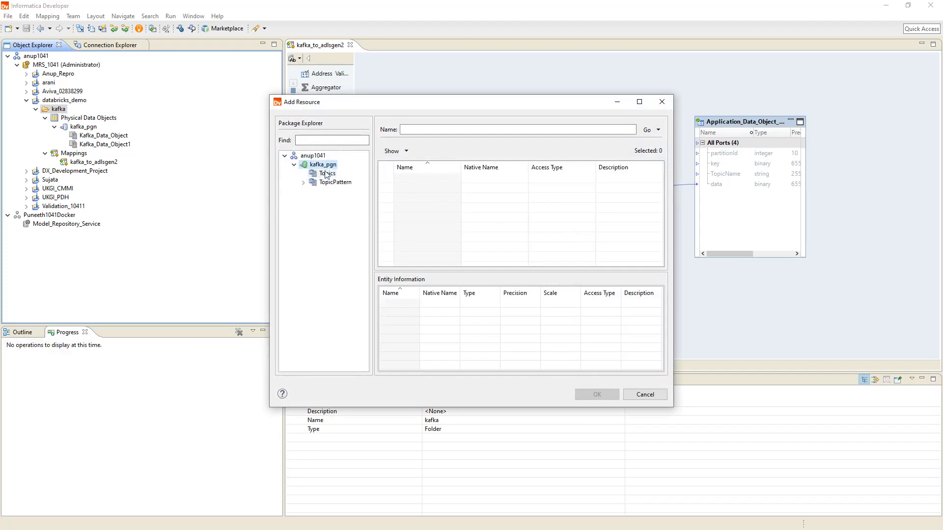
left_click(327, 173)
scroll(387, 209, "down", 3)
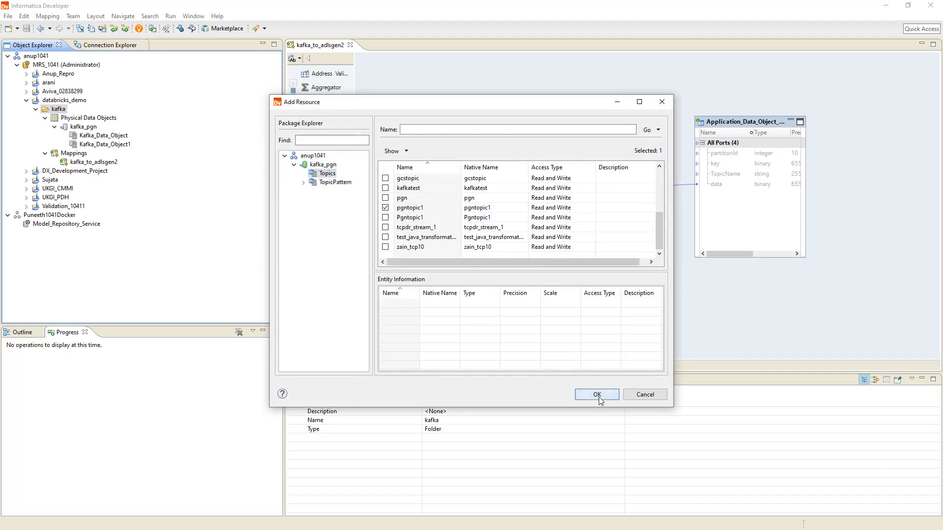
left_click(598, 396)
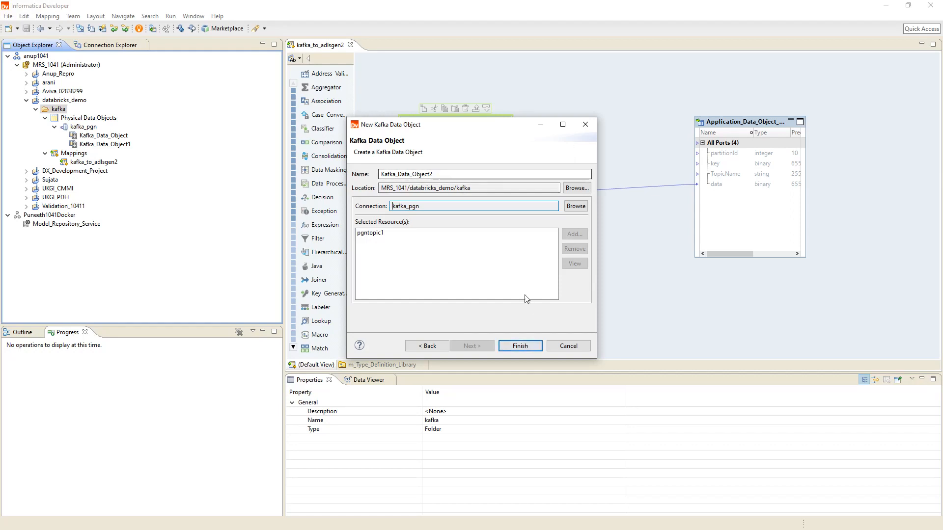
left_click(586, 124)
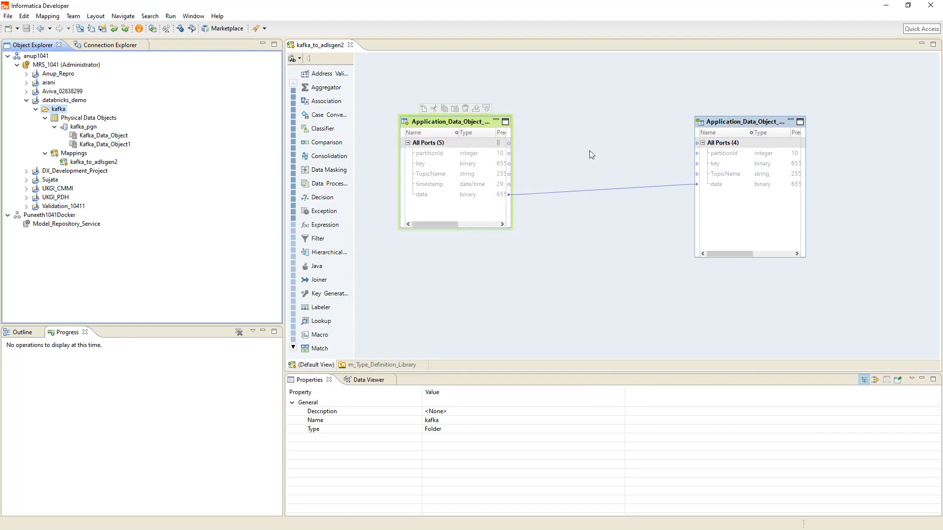
View the general properties of the source and target data object operations in the kafka_to_adlsgen2 mapping.
left_click(769, 126)
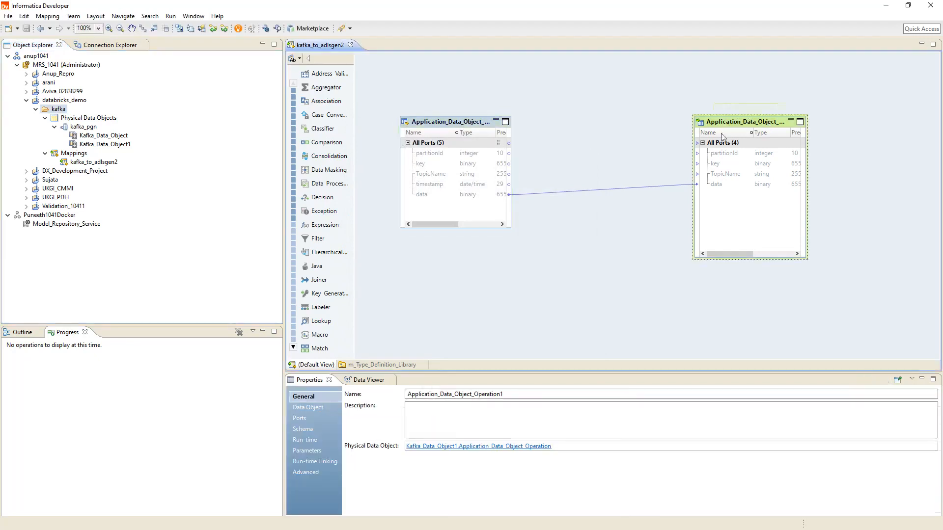
left_click(462, 125)
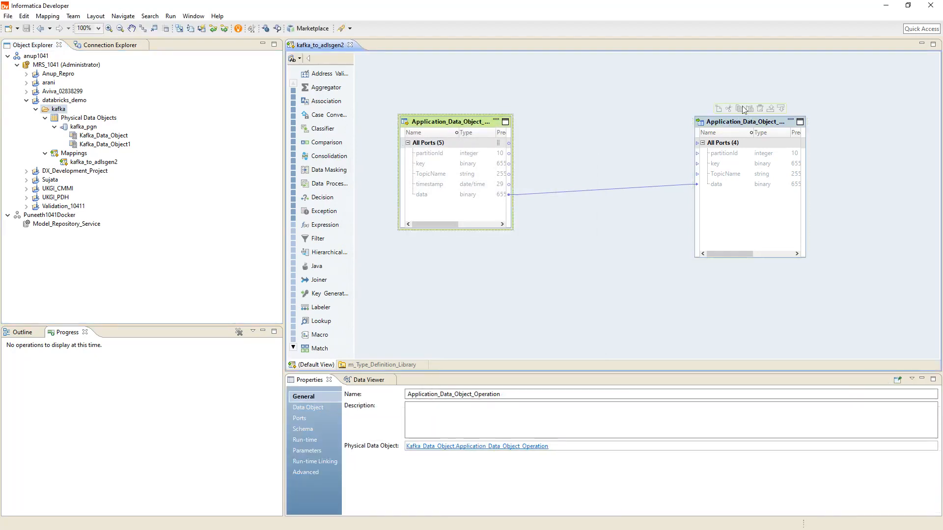
left_click(769, 123)
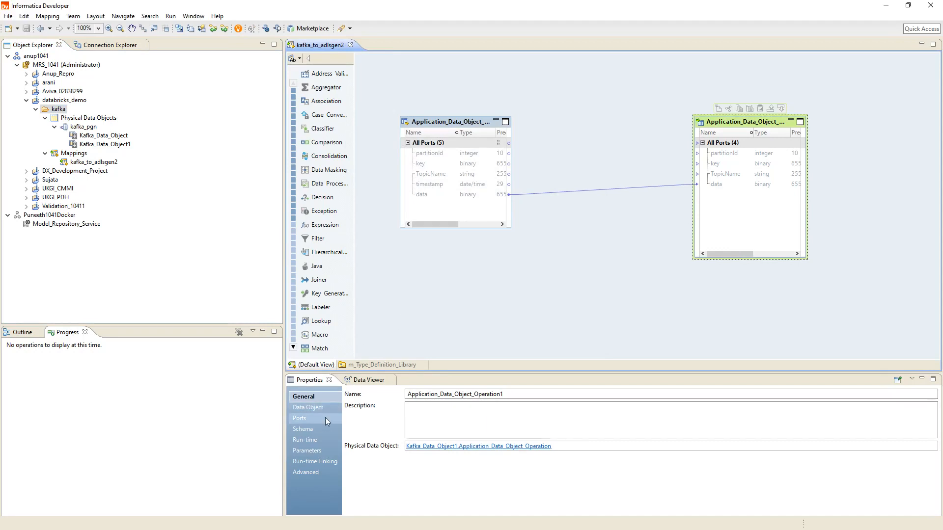
Examine the mapping's run-time properties, including the Databricks connection, source configuration and streaming properties.
left_click(547, 242)
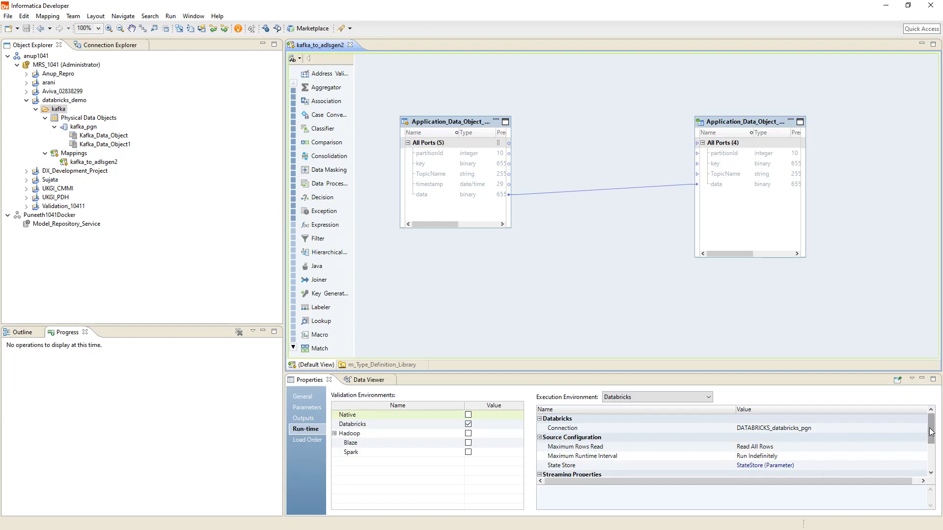
left_click_drag(931, 435, 932, 460)
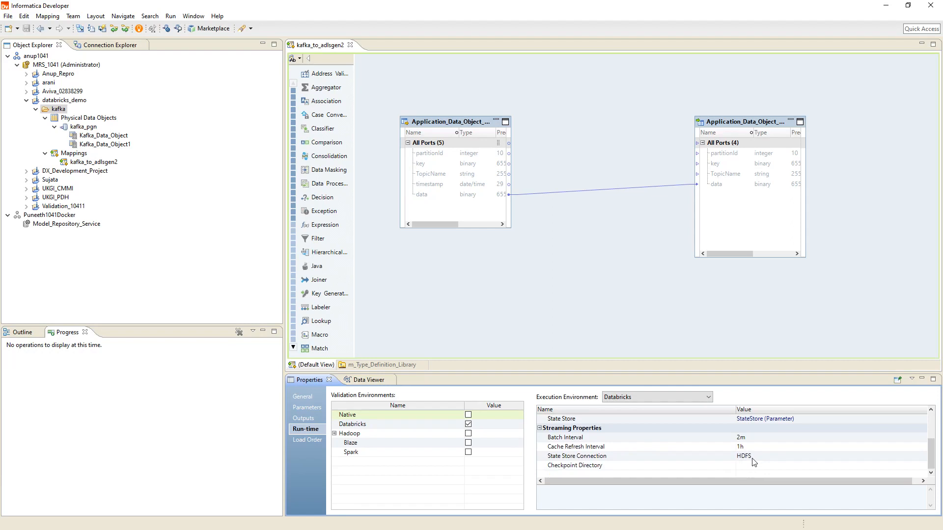
scroll(752, 456, "up", 2)
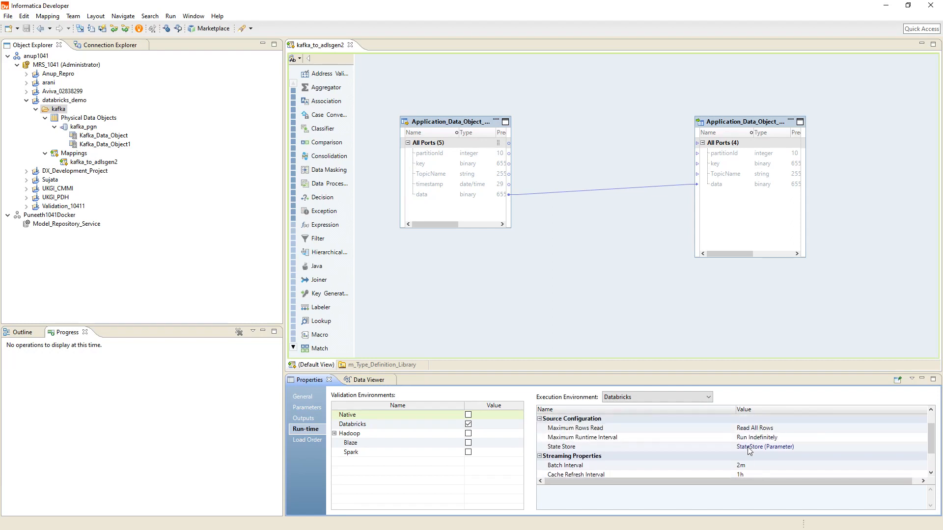
scroll(750, 450, "up", 1)
Run the kafka_to_adlsgen2 mapping.
right_click(600, 229)
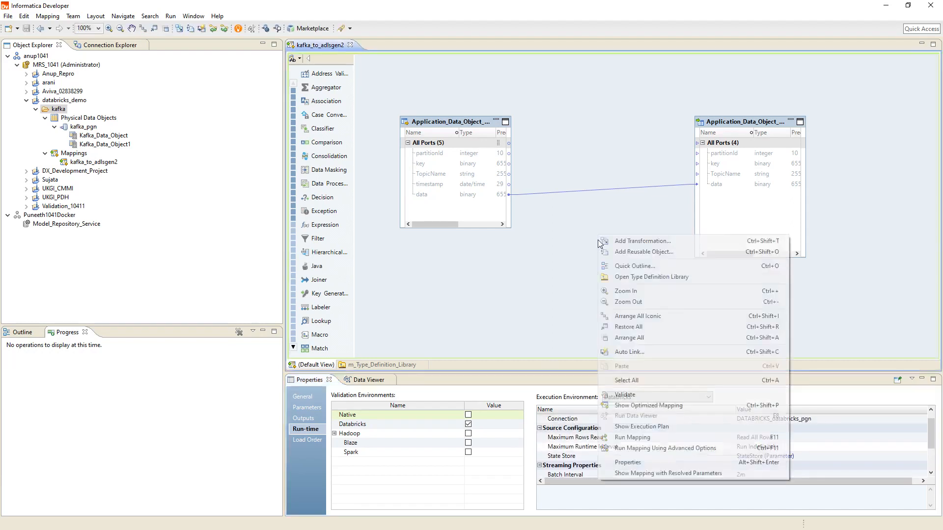
left_click(622, 437)
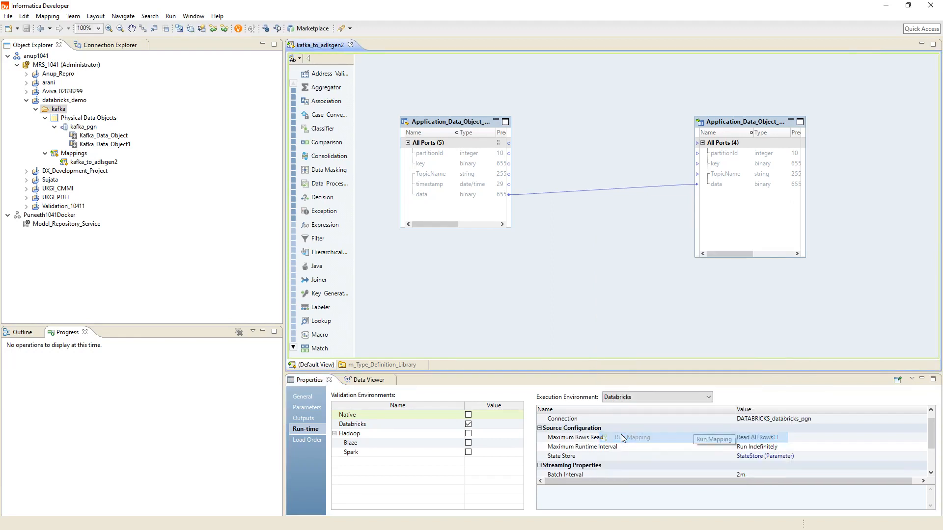